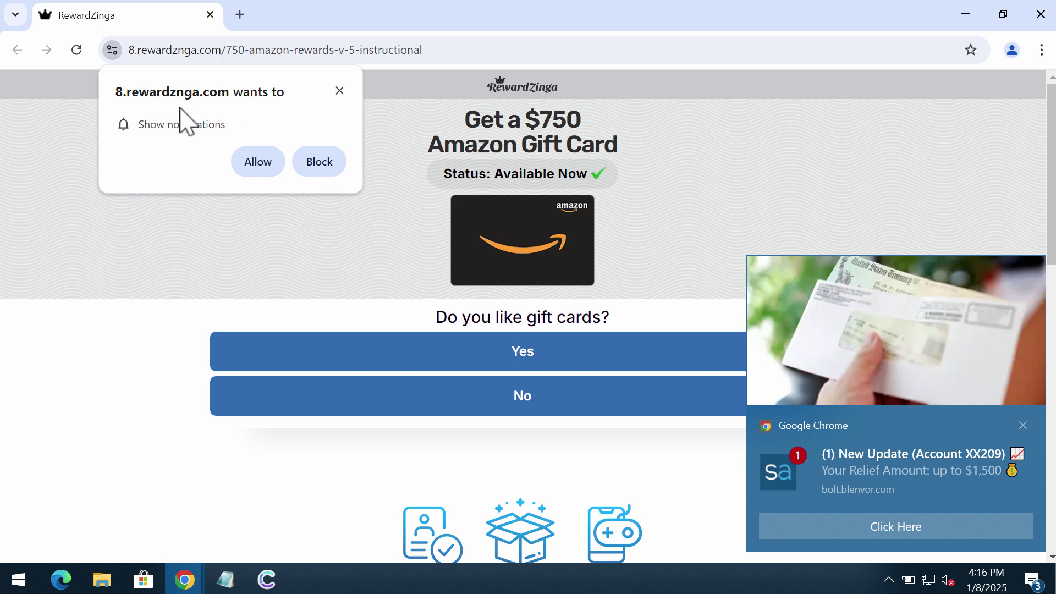
# Allow the RewardZinga gift-card site to show notifications in Chrome
pyautogui.click(259, 165)
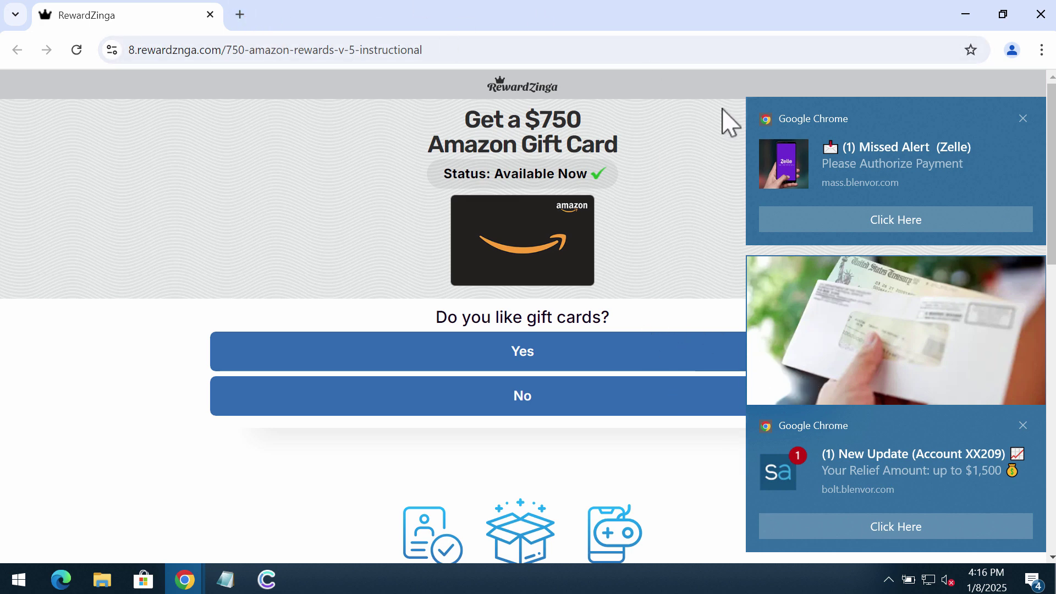
# Open the missed-alert notification, return to the RewardZinga tab, and clear all desktop notifications
pyautogui.click(892, 174)
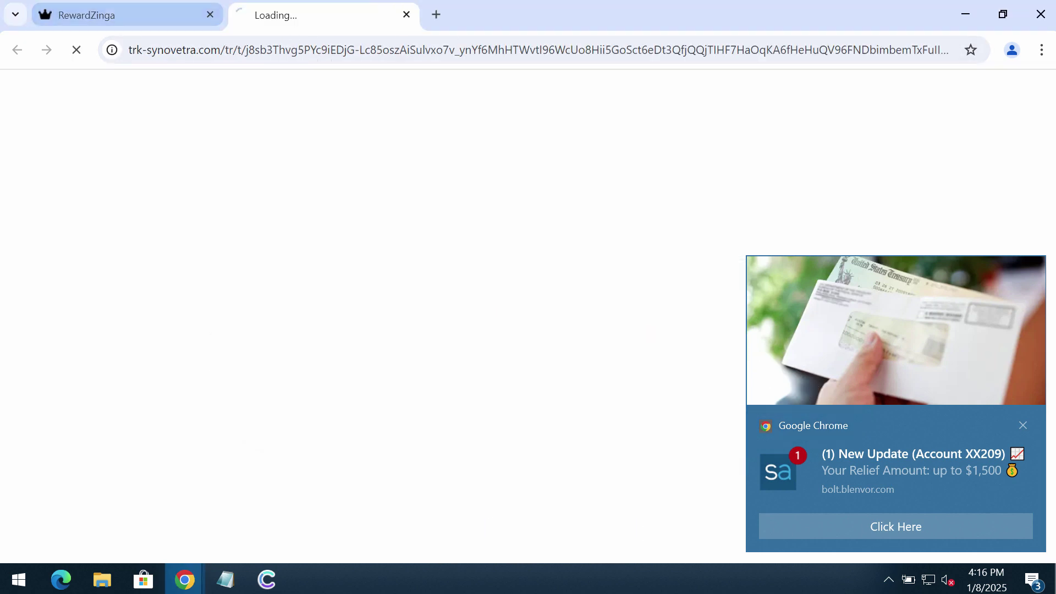
pyautogui.click(127, 16)
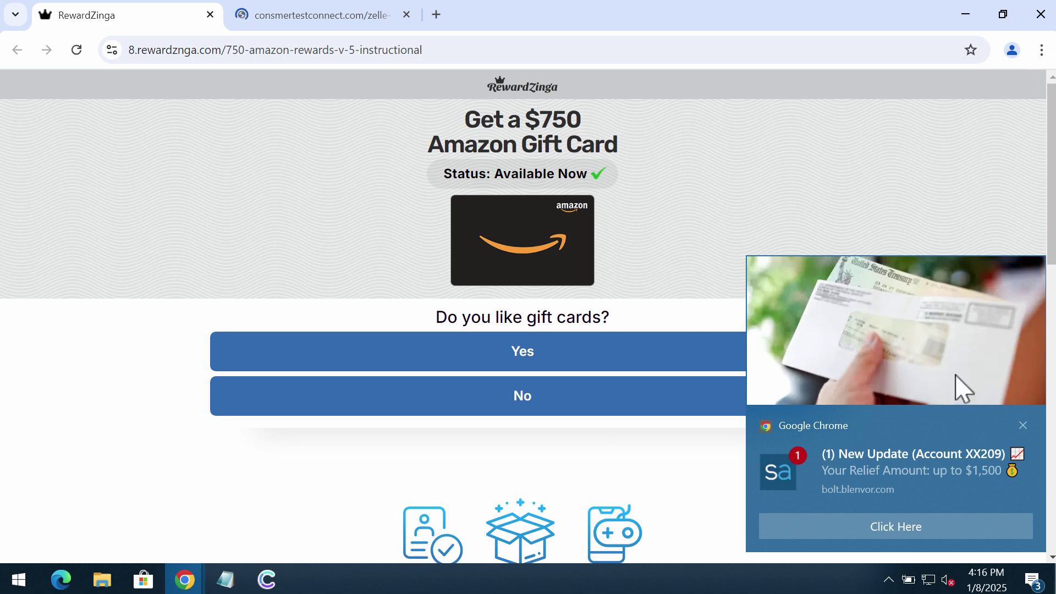
pyautogui.click(1034, 586)
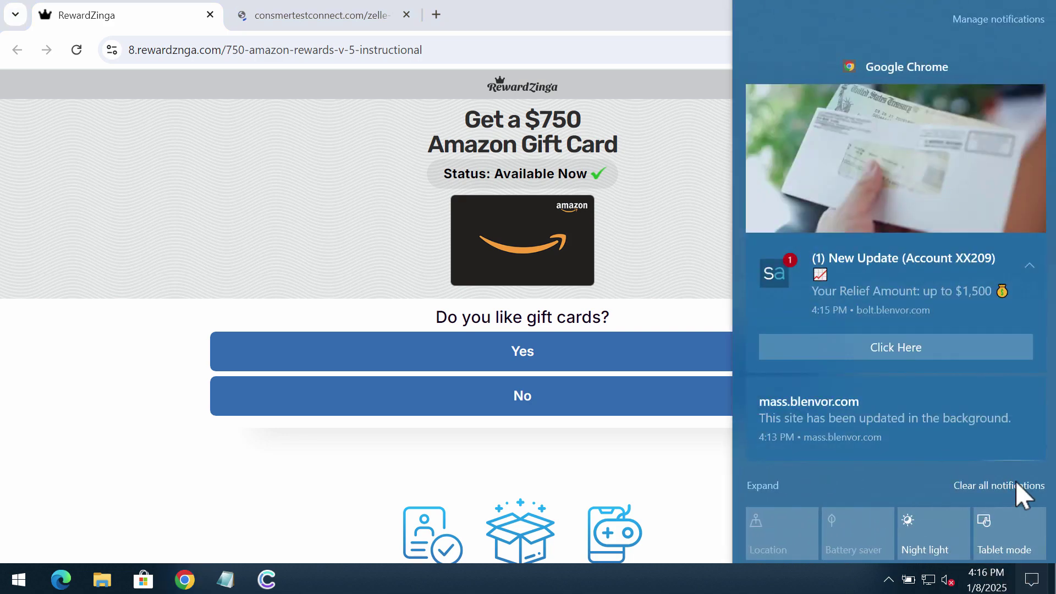
pyautogui.click(1018, 484)
pyautogui.click(665, 119)
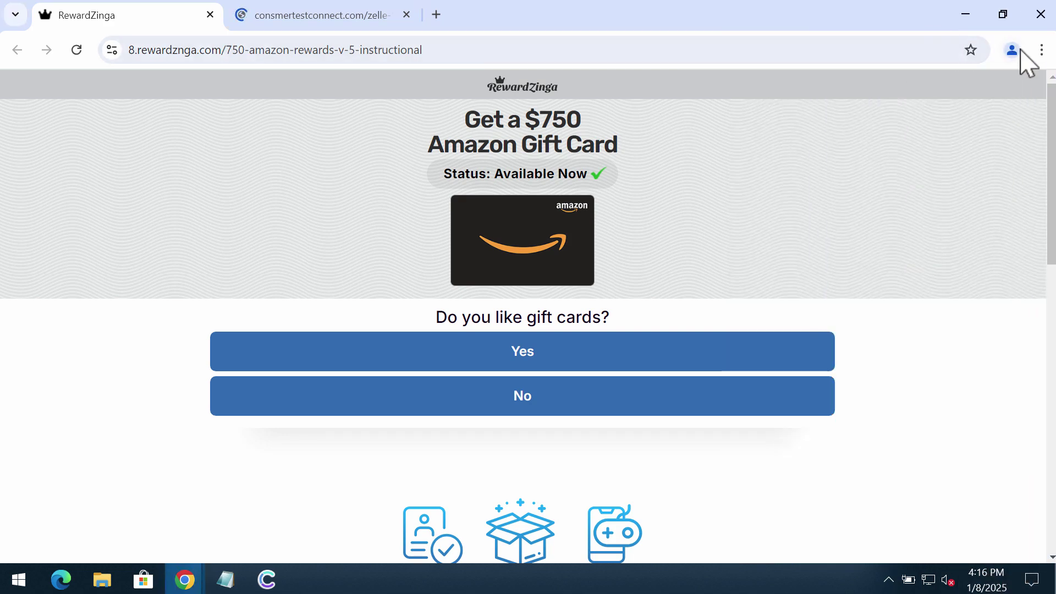
# Go to Chrome Settings > Privacy and security > Site settings > Notifications
pyautogui.click(1041, 50)
pyautogui.scroll(-1, 977, 278)
pyautogui.scroll(-2, 981, 288)
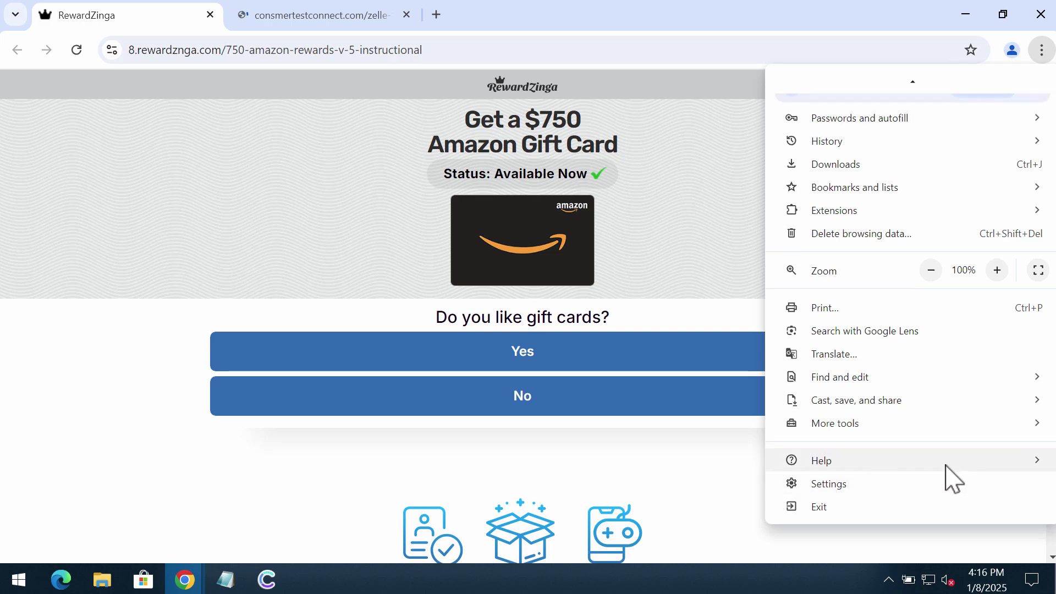
pyautogui.click(953, 484)
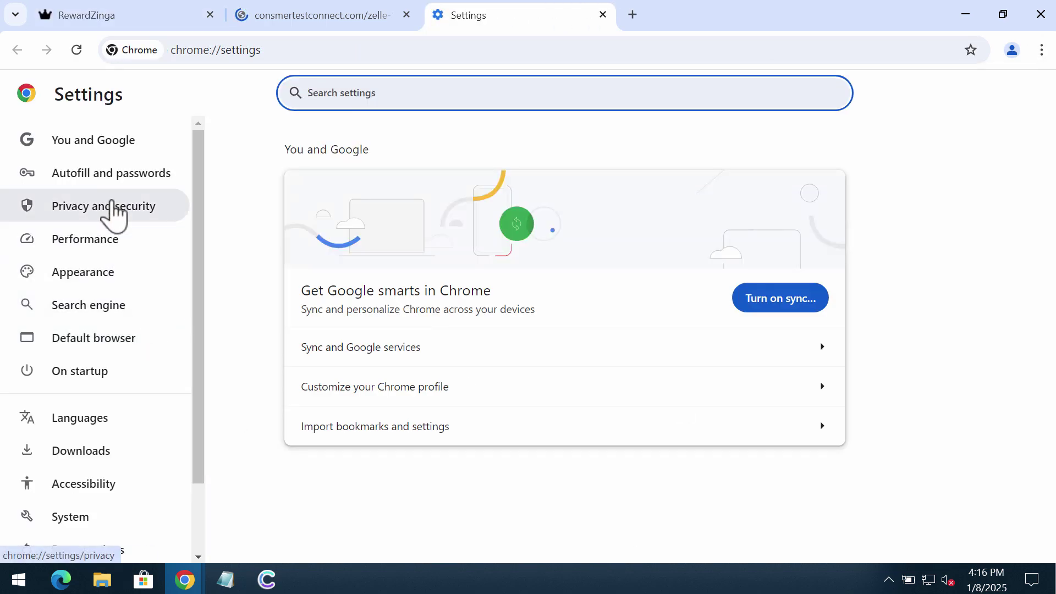
pyautogui.click(110, 207)
pyautogui.click(431, 259)
pyautogui.click(416, 528)
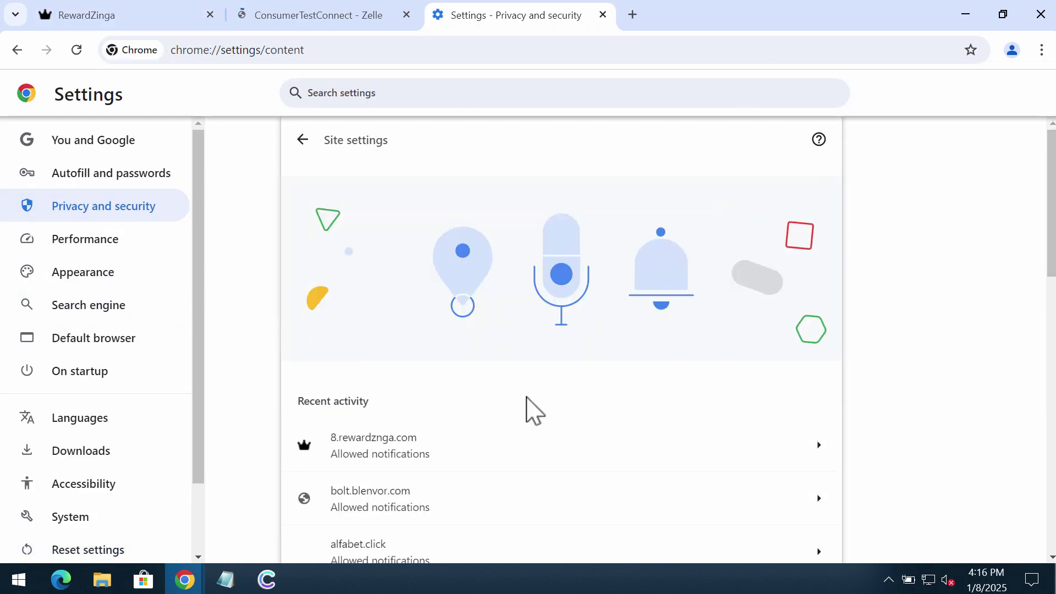
pyautogui.scroll(-6, 531, 407)
pyautogui.click(488, 465)
pyautogui.scroll(-8, 585, 384)
pyautogui.scroll(-1, 773, 354)
# Remove e8ee3f7647, 06fd6d38b3, 8cfca49635, e3f8671a97, 066bd78711, 6afbfe06b5 and alfabet.click from allowed sites
pyautogui.click(810, 328)
pyautogui.click(800, 393)
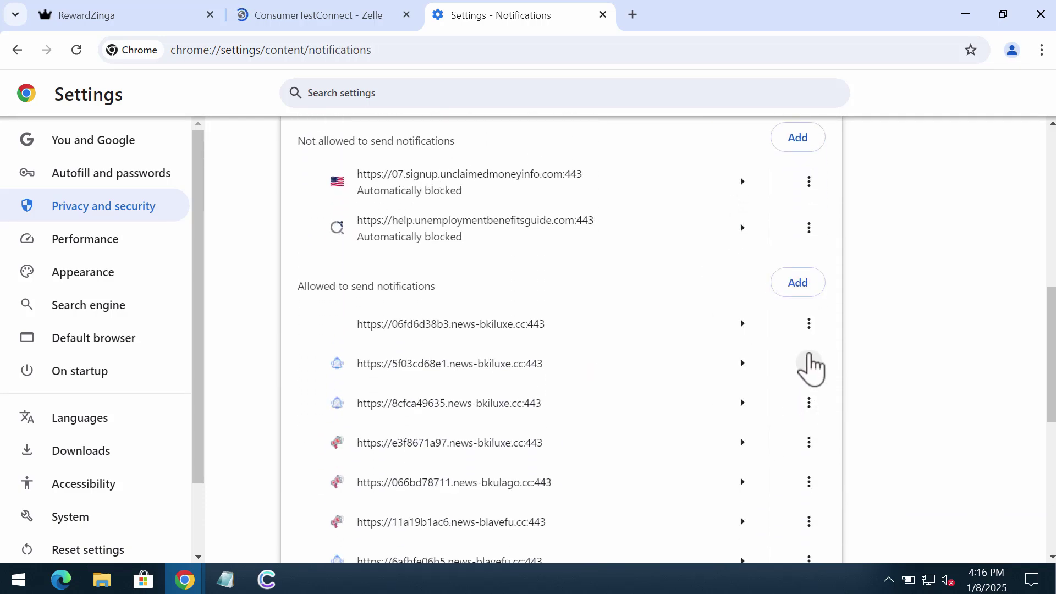
pyautogui.click(809, 324)
pyautogui.click(793, 400)
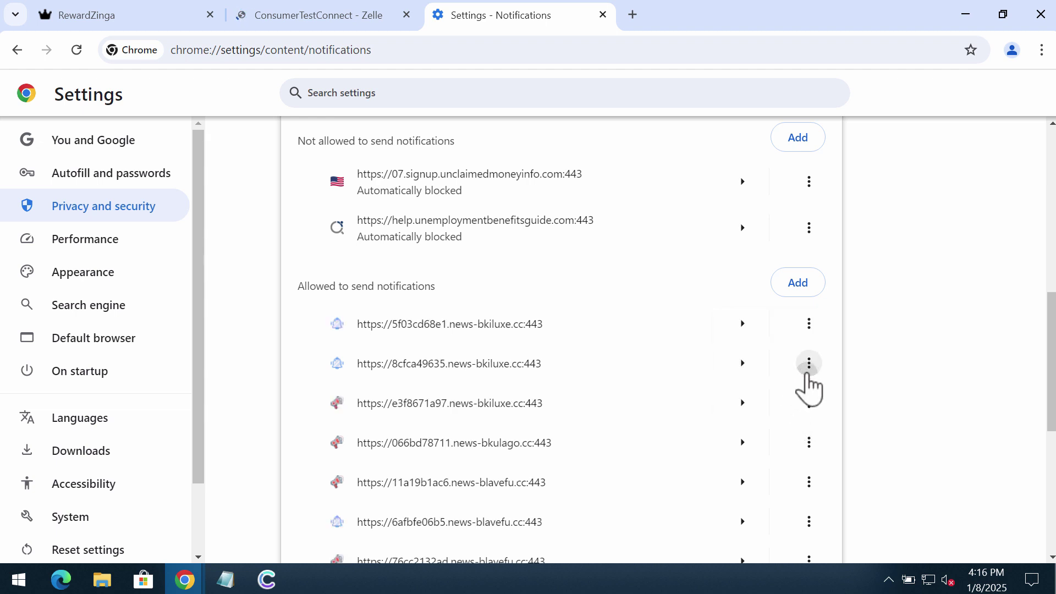
pyautogui.click(808, 364)
pyautogui.click(793, 433)
pyautogui.click(808, 365)
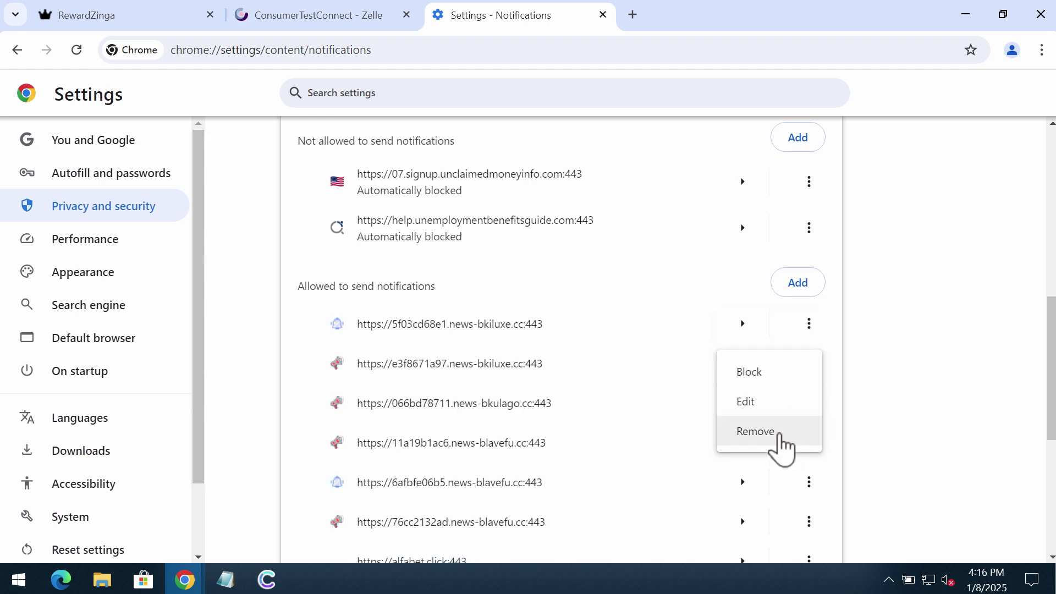
pyautogui.click(777, 433)
pyautogui.click(809, 366)
pyautogui.click(793, 433)
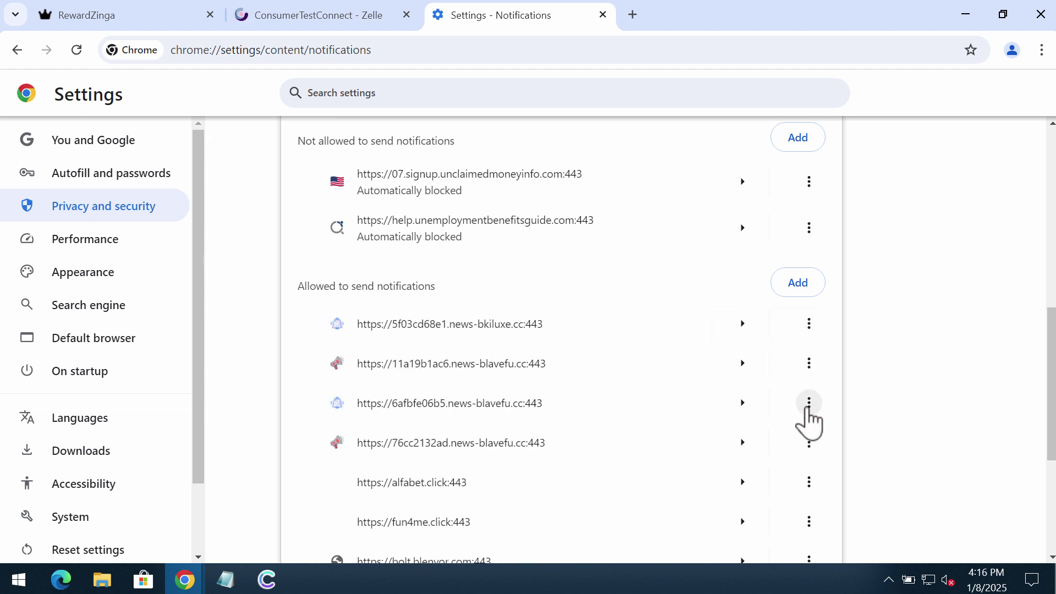
pyautogui.click(809, 403)
pyautogui.click(794, 470)
pyautogui.click(809, 444)
pyautogui.click(798, 509)
# Remove 76cc2132ad, 11a19b1ac6, fun4me.click, bolt.blenvor.com and 8.rewardznga.com from allowed notifications
pyautogui.click(810, 405)
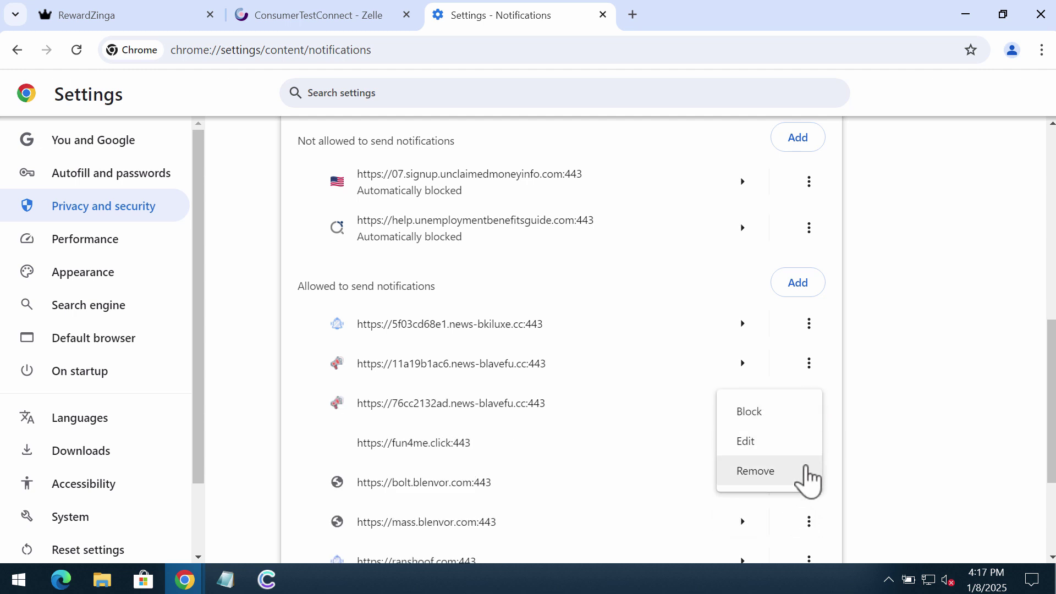
pyautogui.click(806, 470)
pyautogui.click(810, 364)
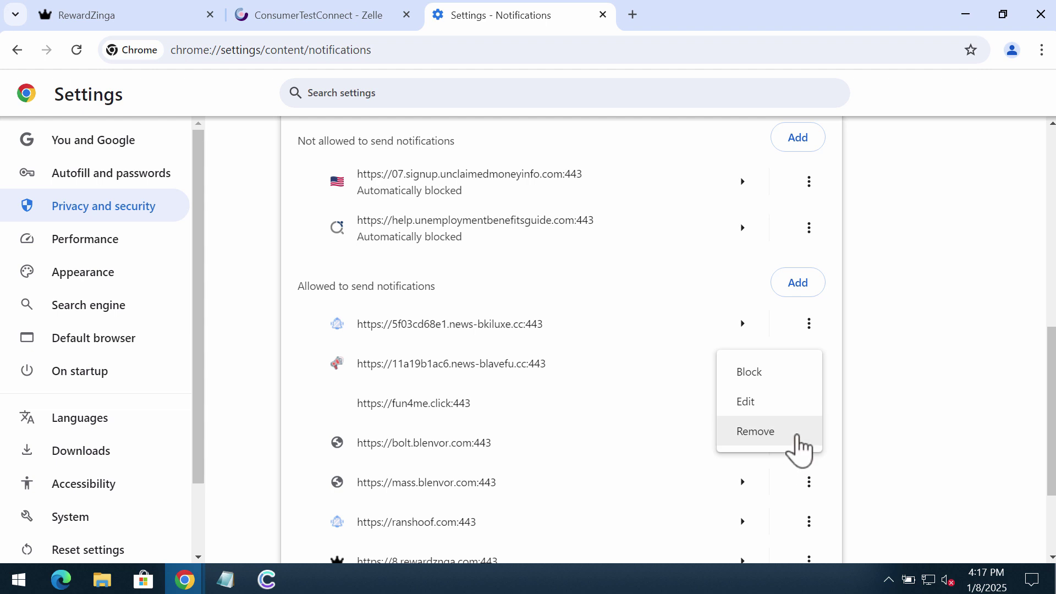
pyautogui.click(795, 431)
pyautogui.click(808, 363)
pyautogui.click(791, 435)
pyautogui.click(809, 403)
pyautogui.click(786, 474)
pyautogui.scroll(-1, 801, 490)
pyautogui.click(809, 420)
pyautogui.click(802, 484)
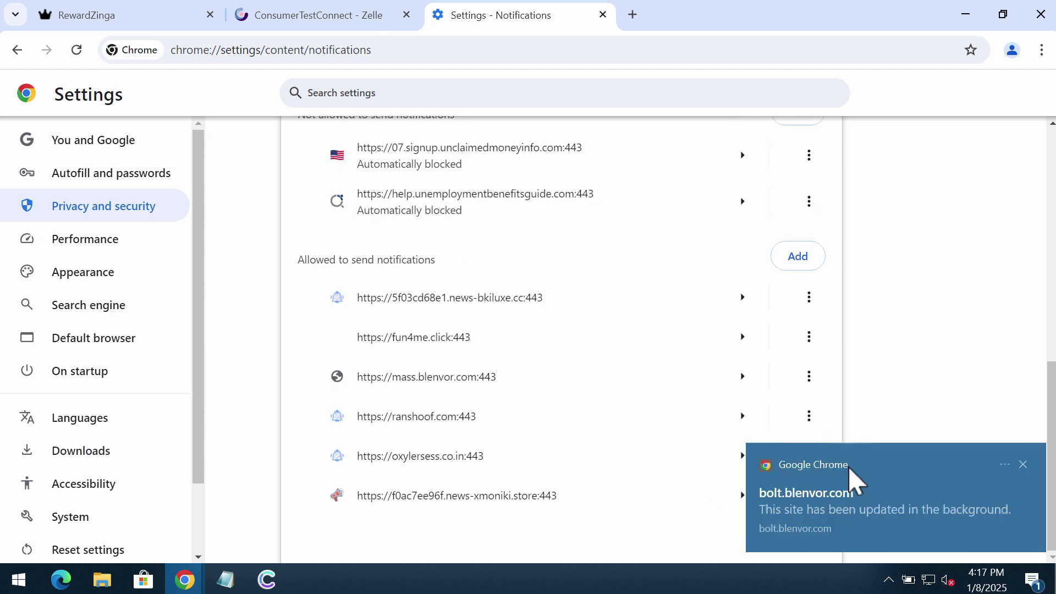
pyautogui.click(809, 297)
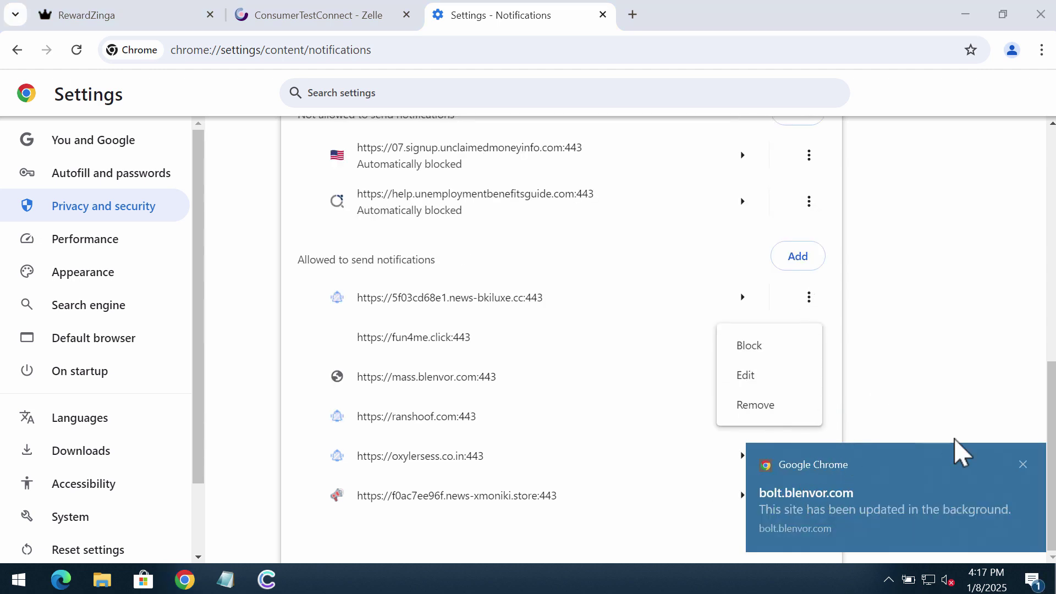
pyautogui.click(1024, 469)
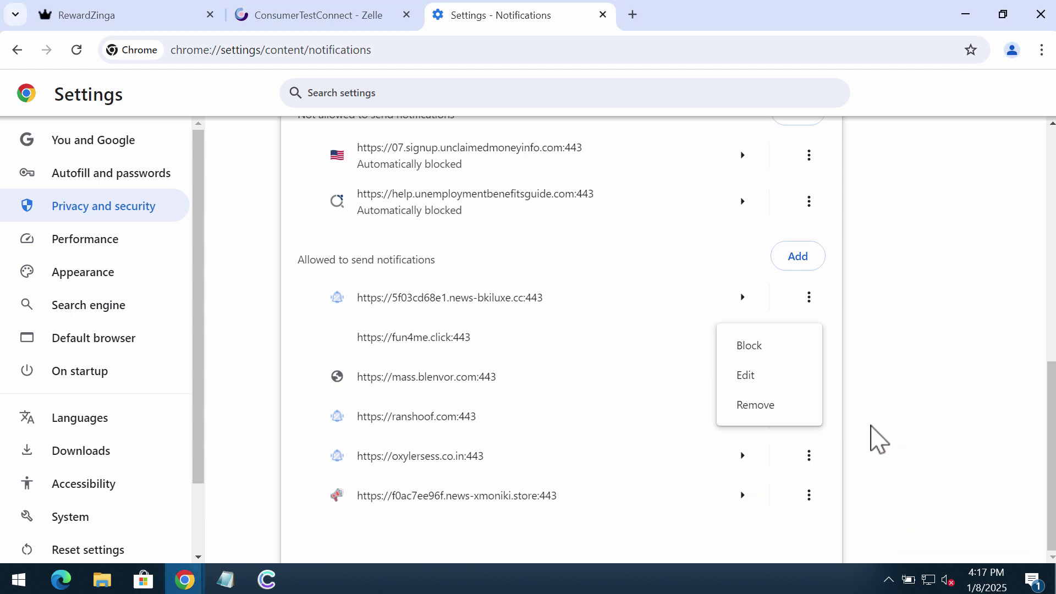
pyautogui.click(793, 414)
# Remove mass.blenvor.com, 5f03cd68e1, ranshoof.com, oxylersess.co.in and f0ac7ee96f, leaving 'No sites added'
pyautogui.click(809, 376)
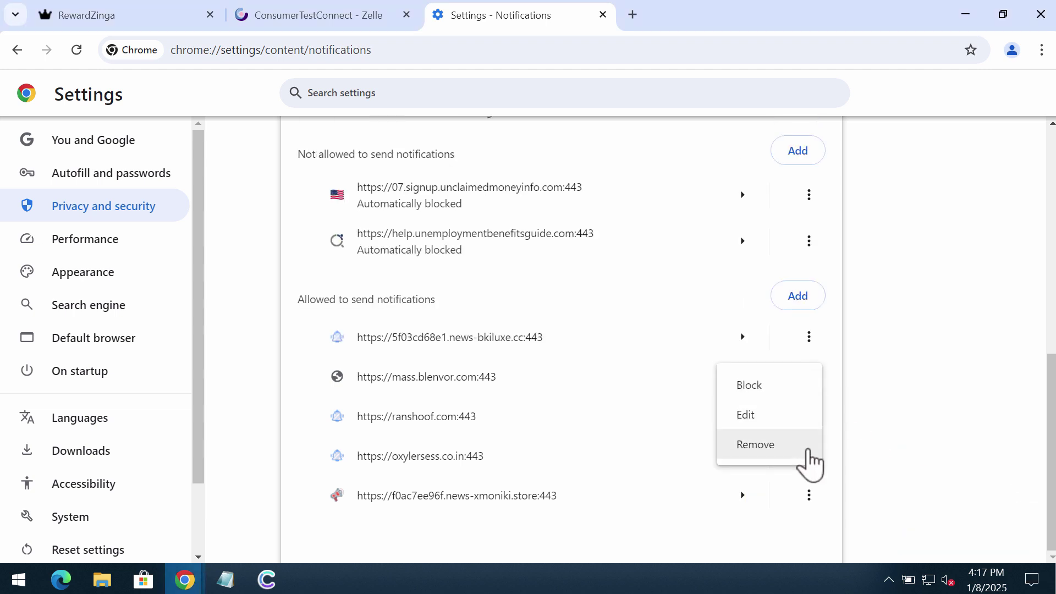
pyautogui.click(805, 447)
pyautogui.click(809, 379)
pyautogui.click(790, 455)
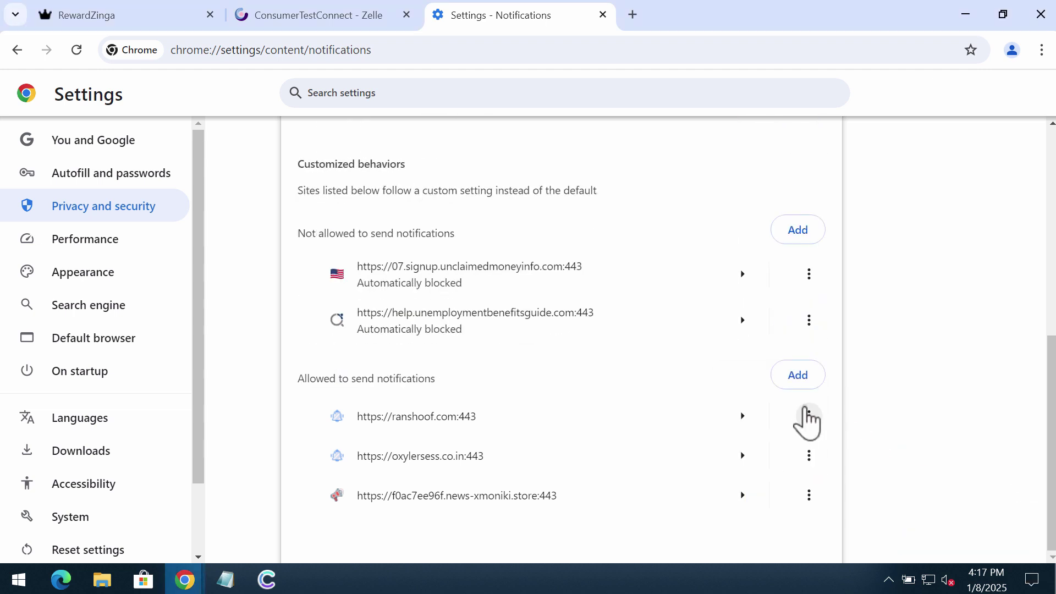
pyautogui.click(806, 418)
pyautogui.click(787, 487)
pyautogui.click(810, 457)
pyautogui.click(795, 525)
pyautogui.click(809, 498)
pyautogui.click(782, 489)
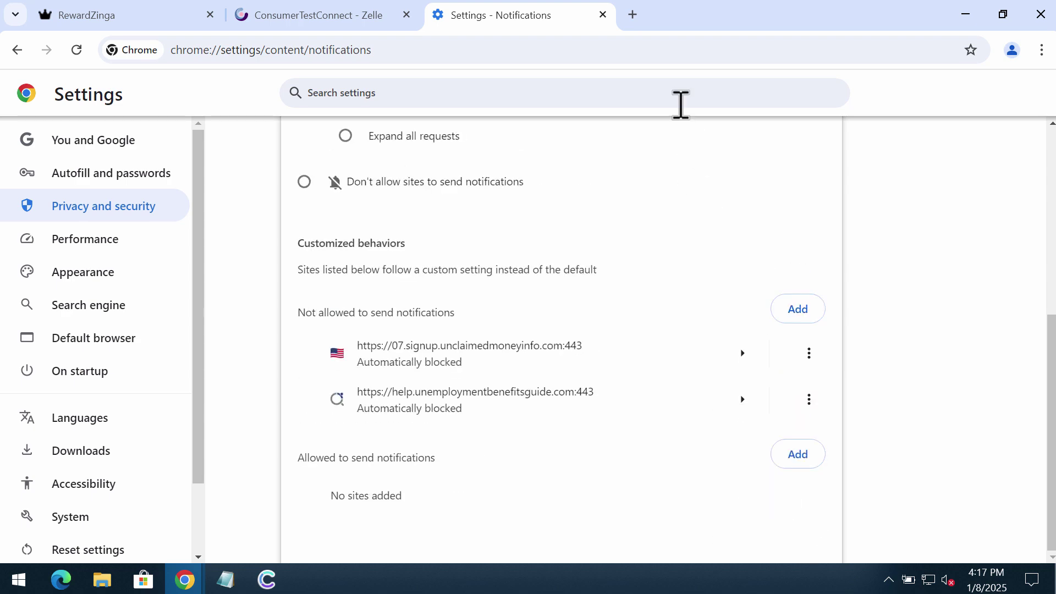
pyautogui.click(665, 55)
# Load combocleaner.com, close the ConsumerTestConnect - Zelle tab, and minimize Chrome
pyautogui.write('c')
pyautogui.press('Return')
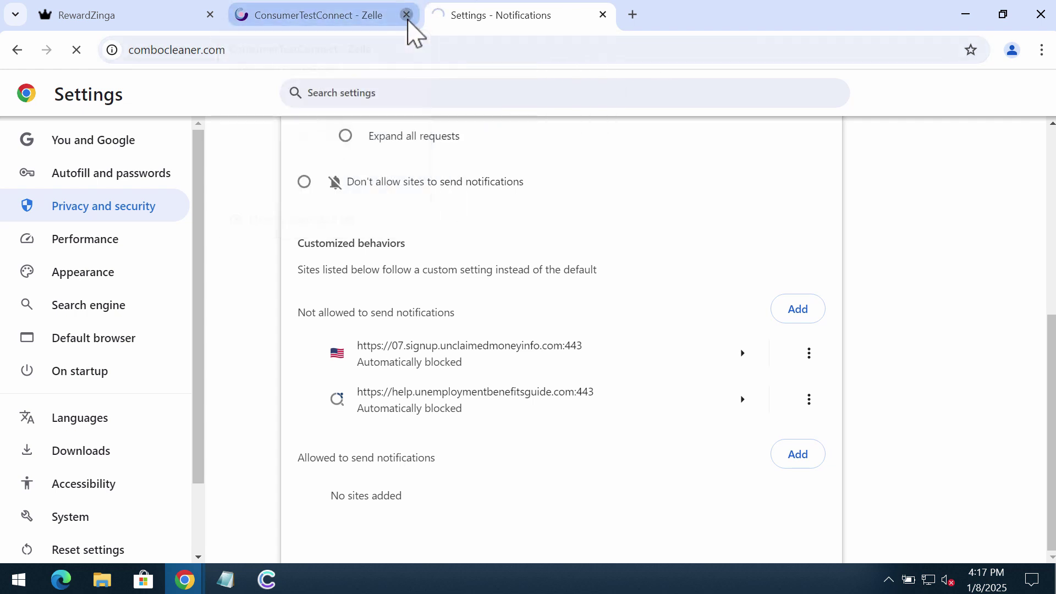
pyautogui.click(407, 15)
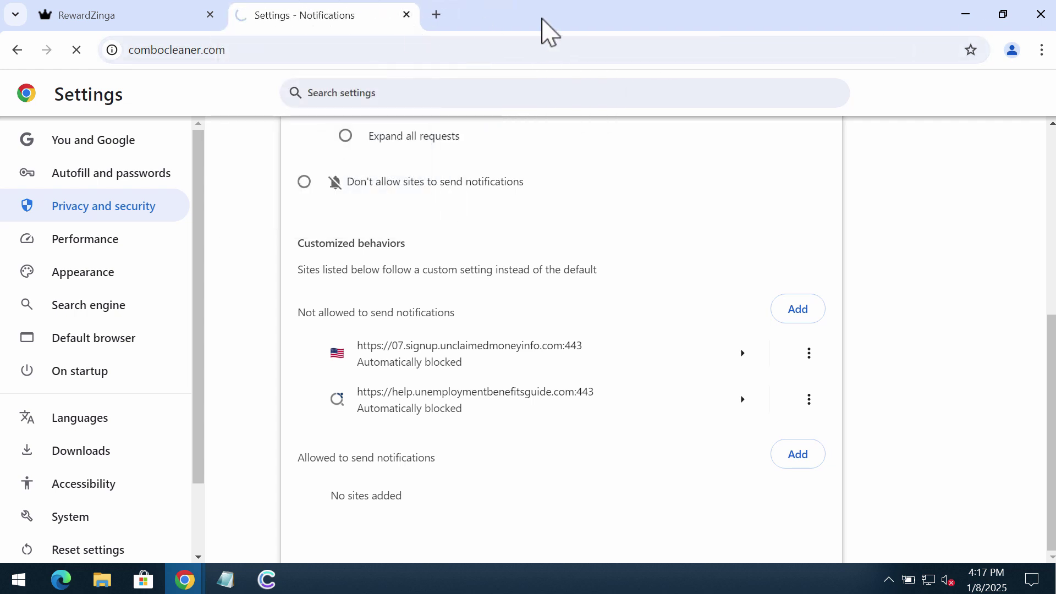
pyautogui.click(974, 22)
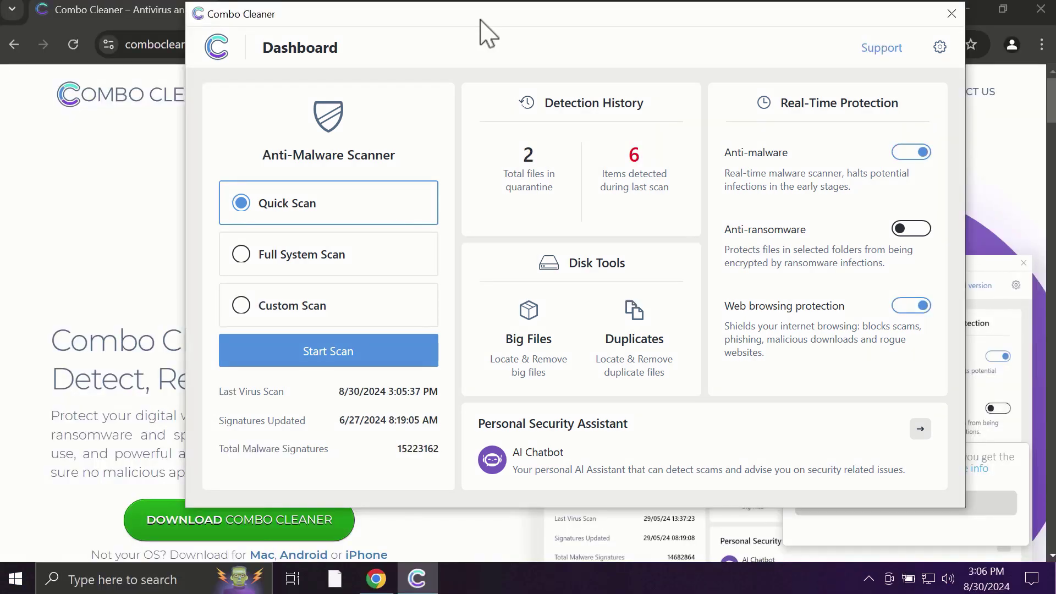
pyautogui.moveTo(480, 21); pyautogui.dragTo(460, 37)
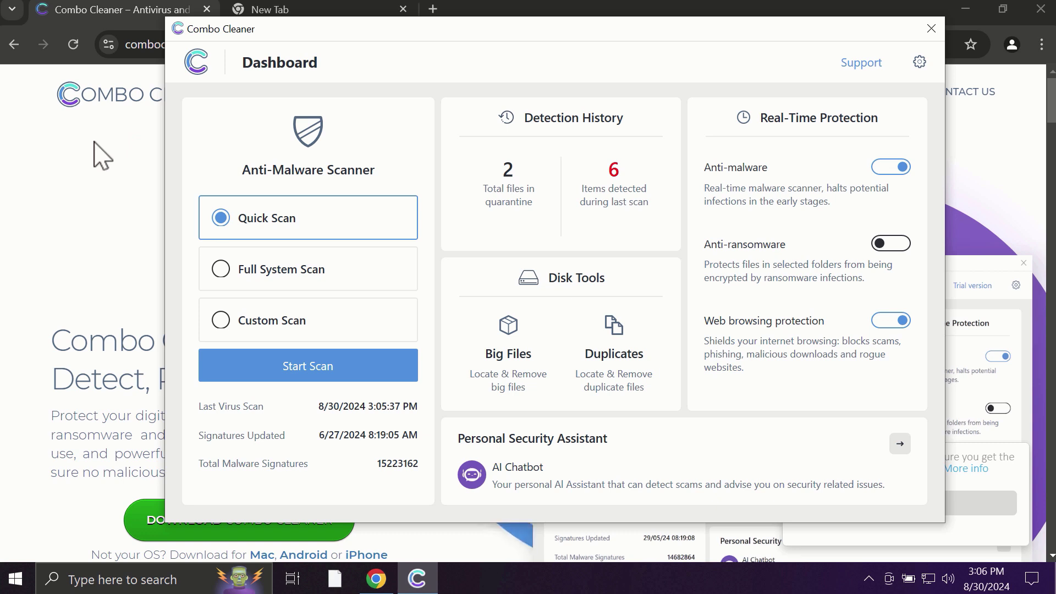
pyautogui.click(101, 156)
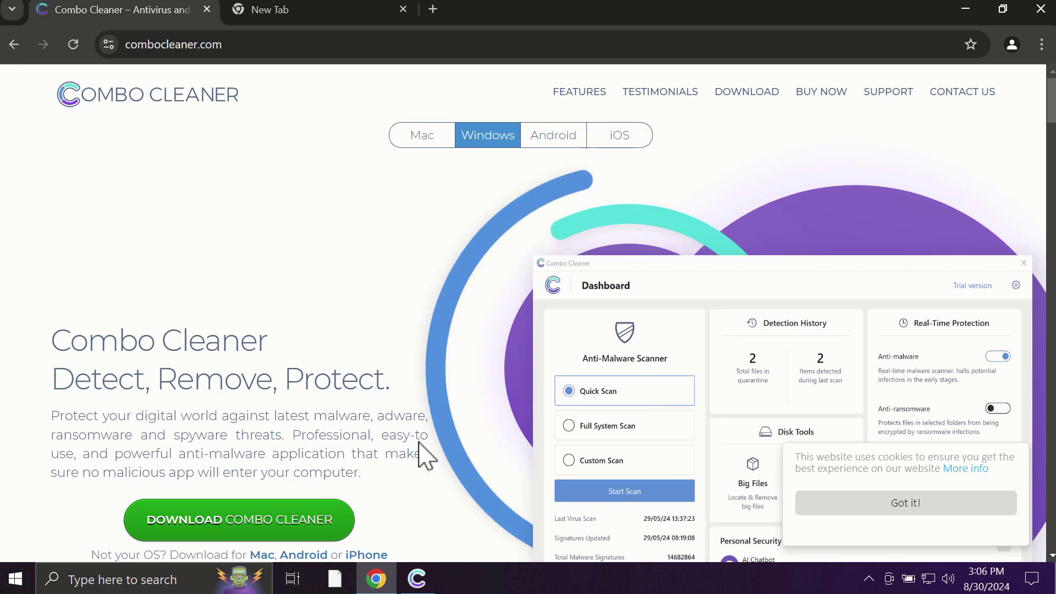
# Run a Combo Cleaner quick scan and dismiss the backup reminder while it finds six threats
pyautogui.click(425, 574)
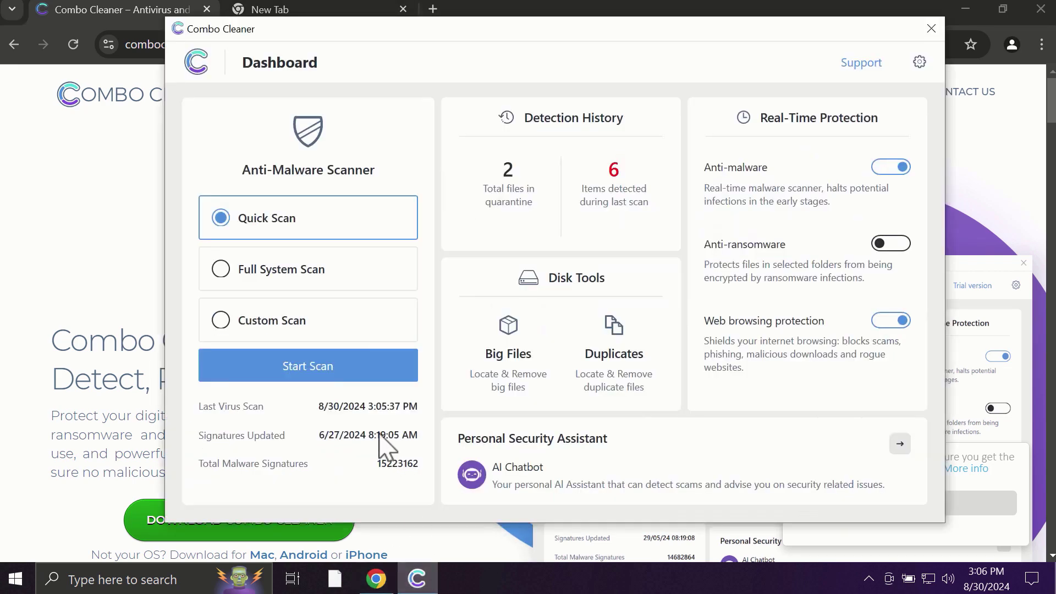
pyautogui.click(378, 367)
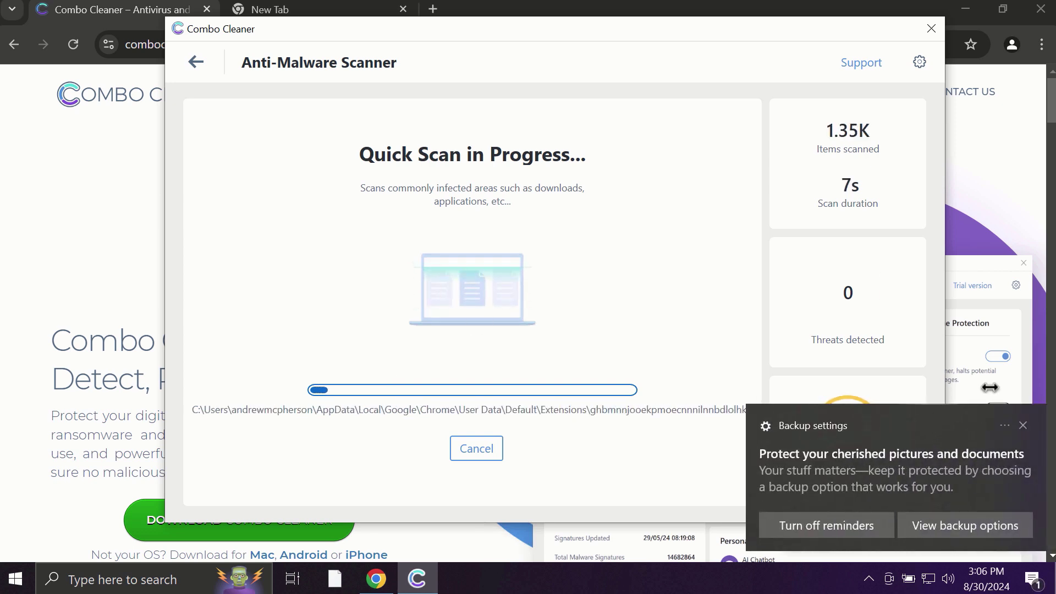
pyautogui.click(1023, 427)
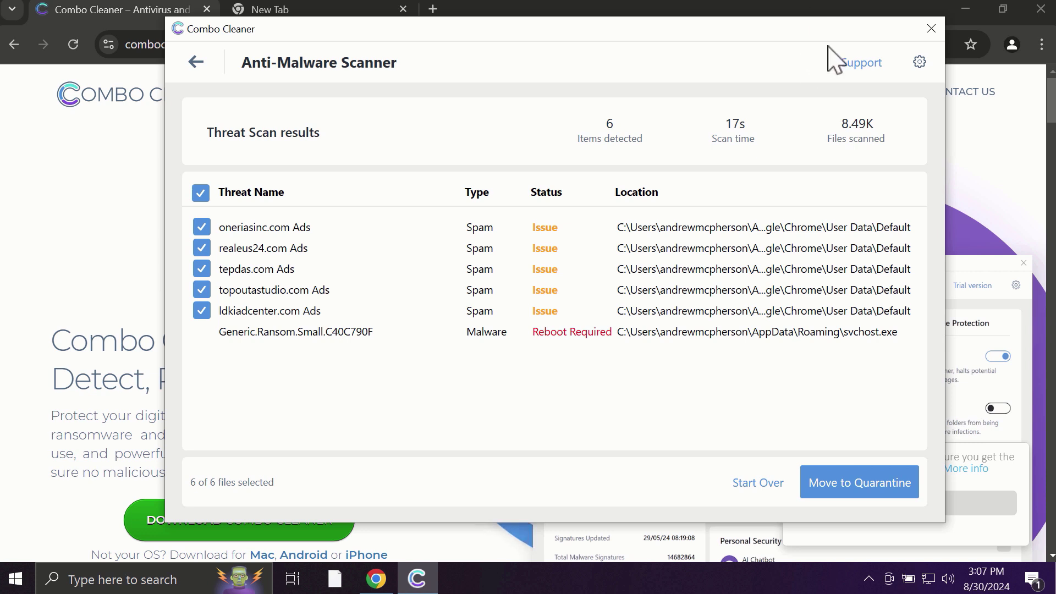
# Open Combo Cleaner settings to the Anti-Ransomware page with no protected folders or trusted programs
pyautogui.click(921, 62)
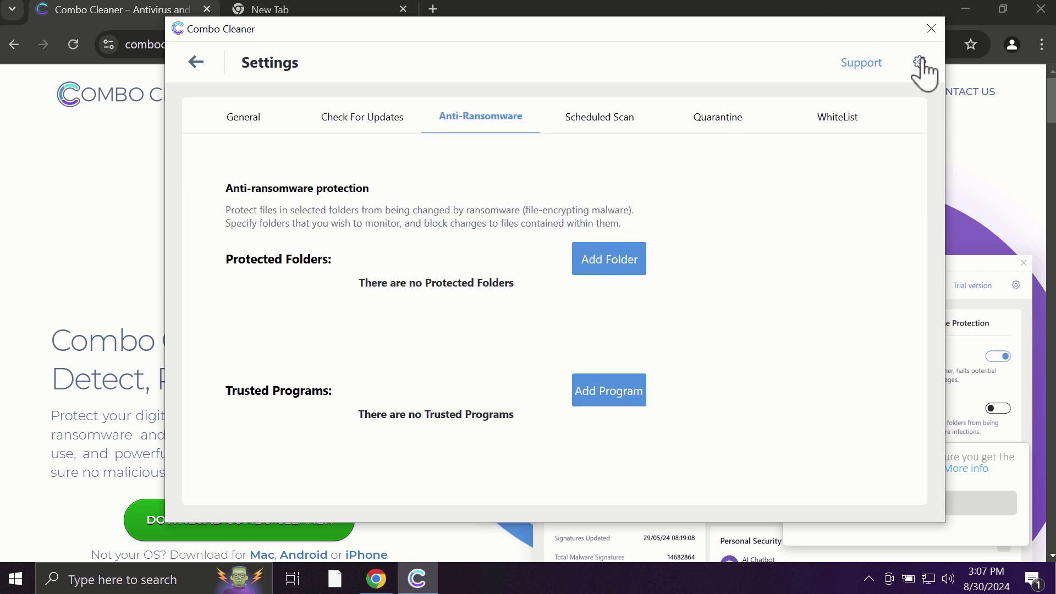
# Go back to the Dashboard showing 2 quarantined files and 6 detected items
pyautogui.click(194, 62)
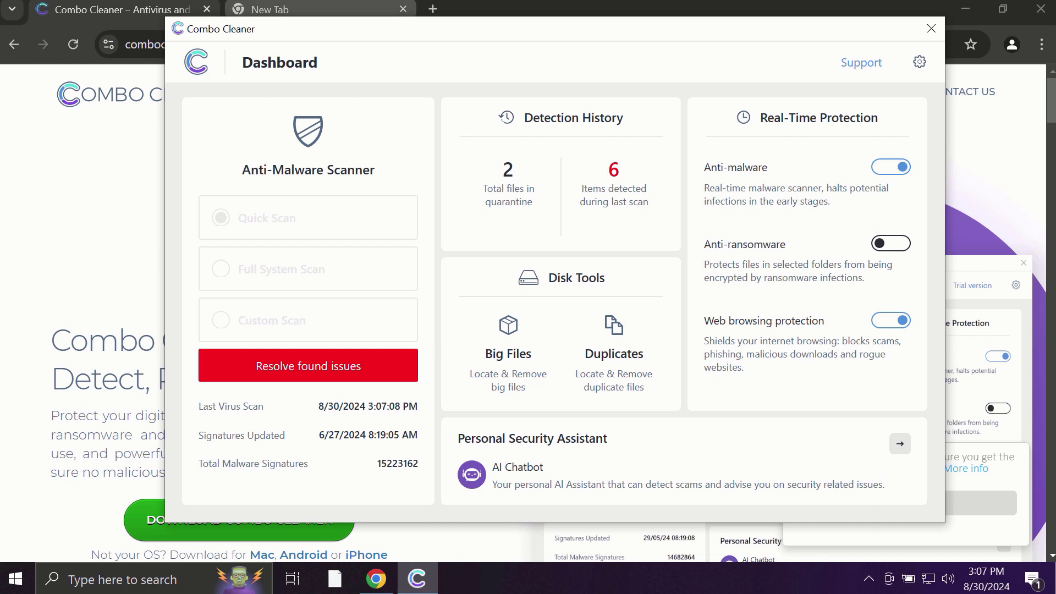